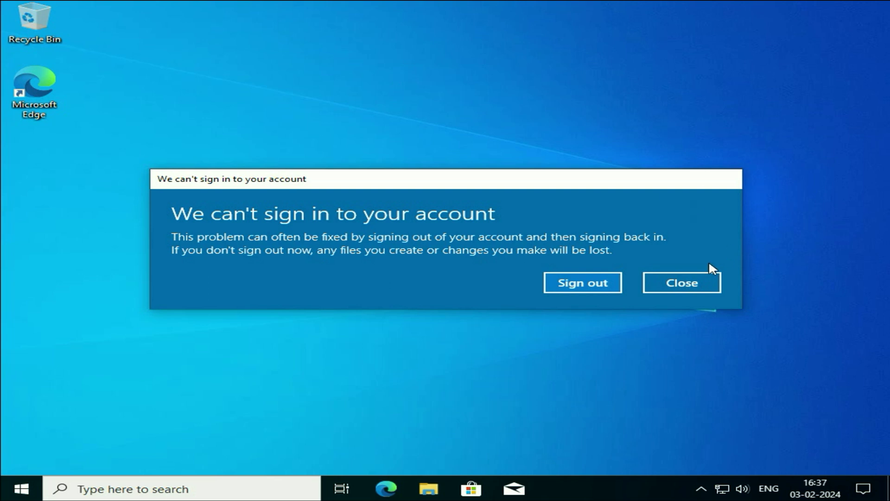
# Close the "We can't sign in to your account" warning dialog
pyautogui.click(689, 285)
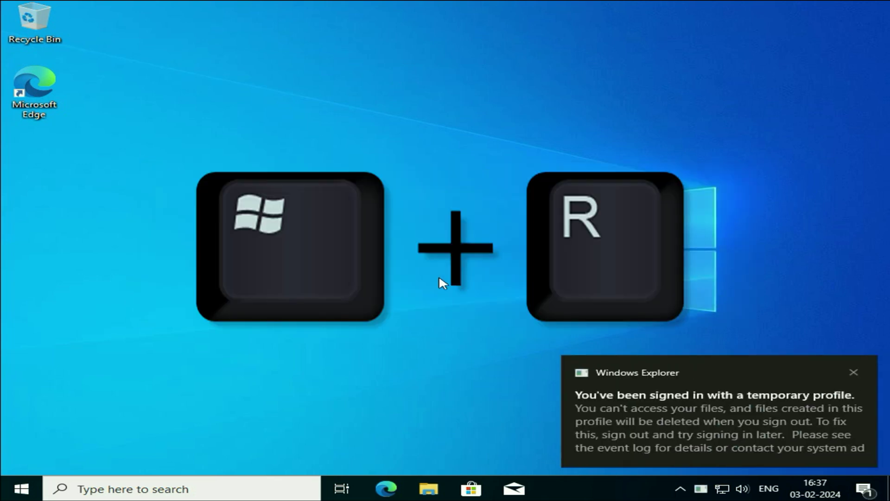
# Run regedit from the Win+R box and approve the administrator UAC prompt
pyautogui.press('super+r')
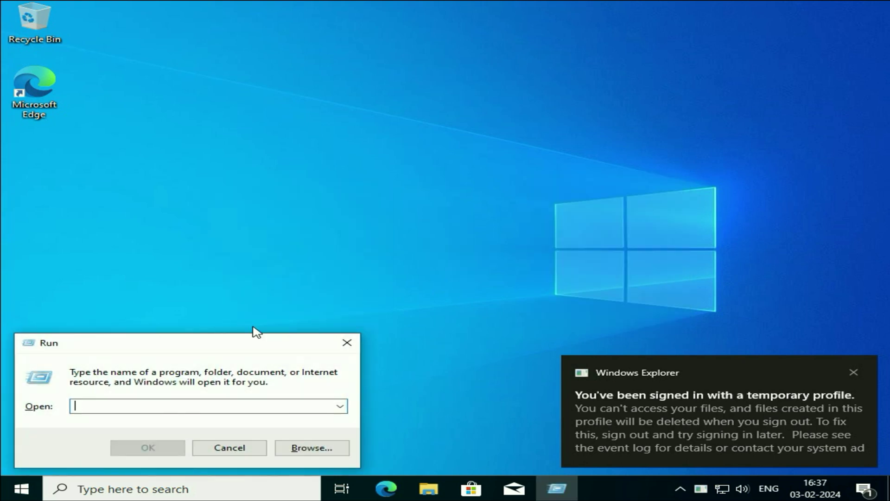
pyautogui.moveTo(204, 347); pyautogui.dragTo(404, 179)
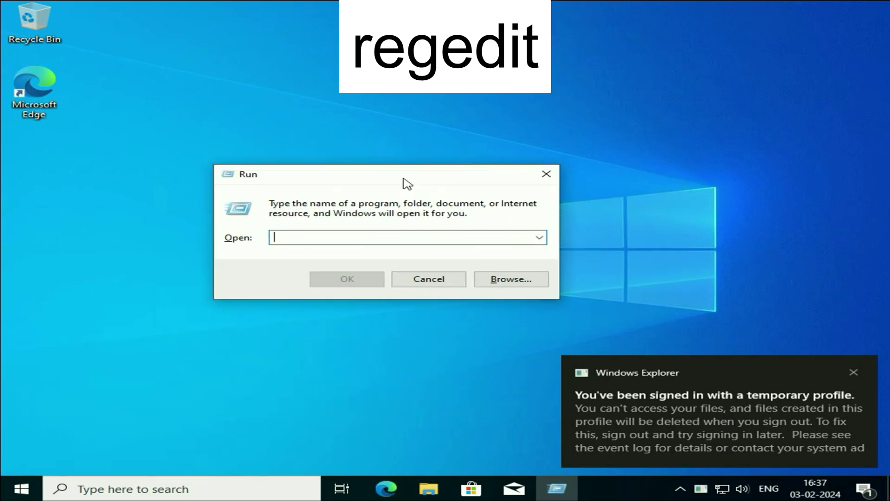
pyautogui.write('regedit')
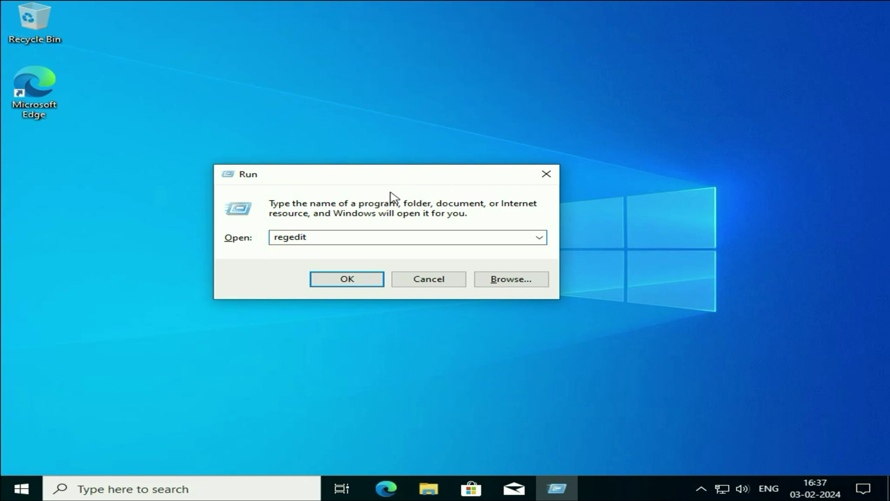
pyautogui.click(362, 282)
pyautogui.click(385, 323)
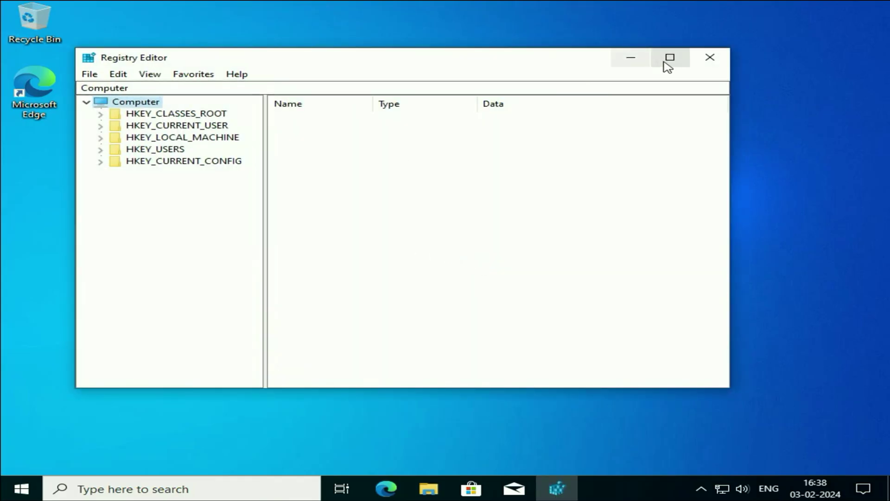
# Maximize Registry Editor, widen the tree pane, and expand HKEY_LOCAL_MACHINE > SOFTWARE > Microsoft
pyautogui.click(670, 58)
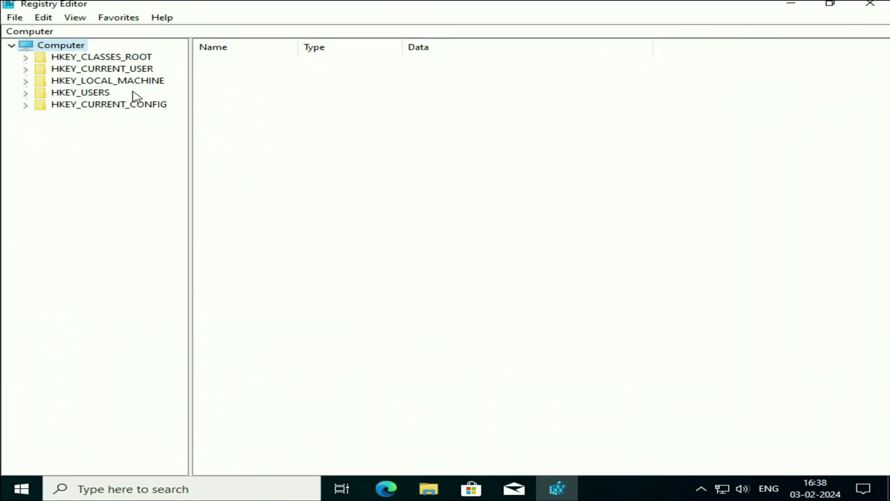
pyautogui.click(76, 82)
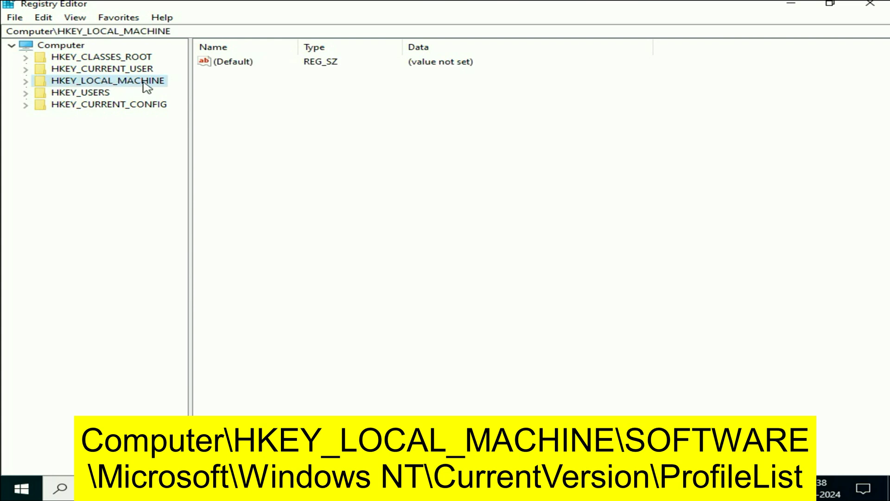
pyautogui.click(26, 82)
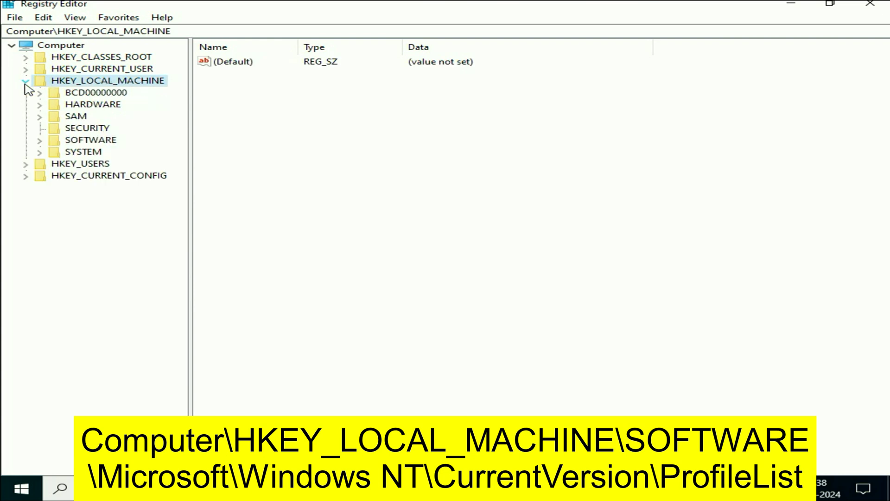
pyautogui.moveTo(191, 171); pyautogui.dragTo(291, 175)
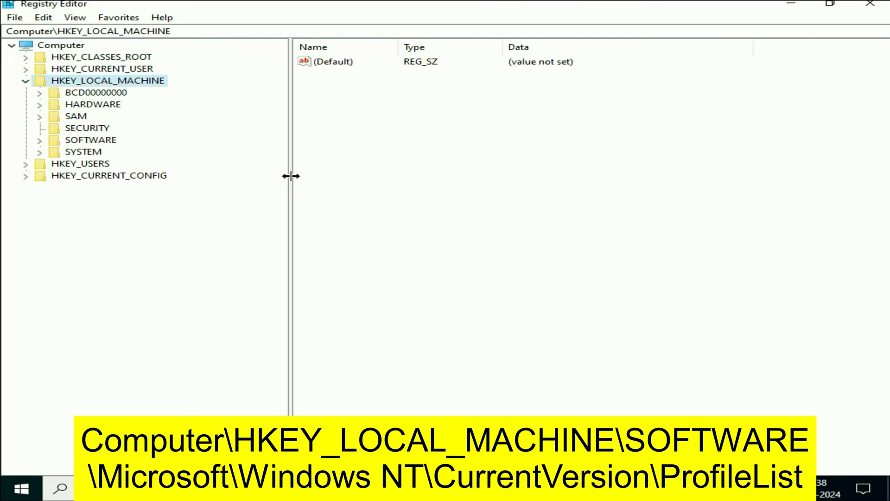
pyautogui.click(78, 143)
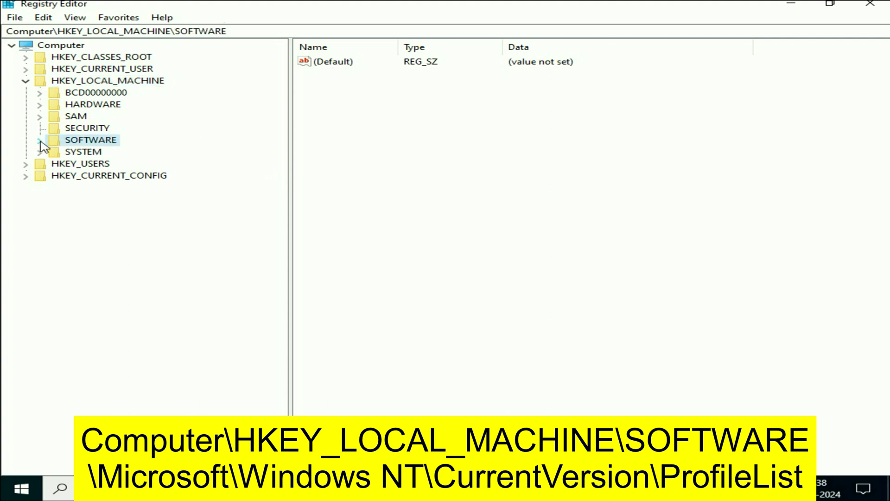
pyautogui.click(40, 141)
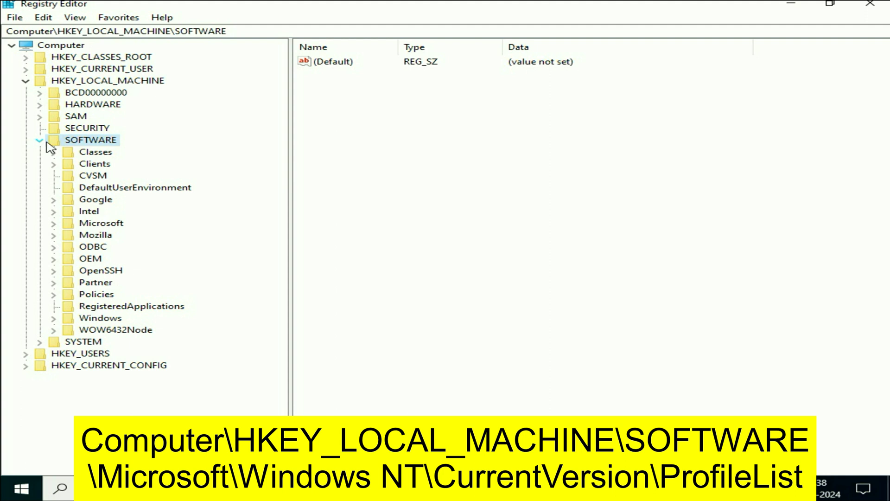
pyautogui.click(103, 227)
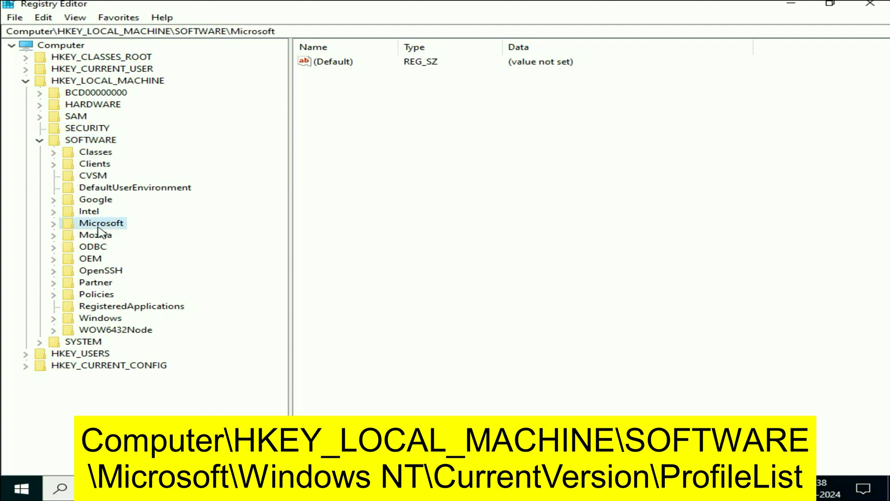
pyautogui.click(53, 224)
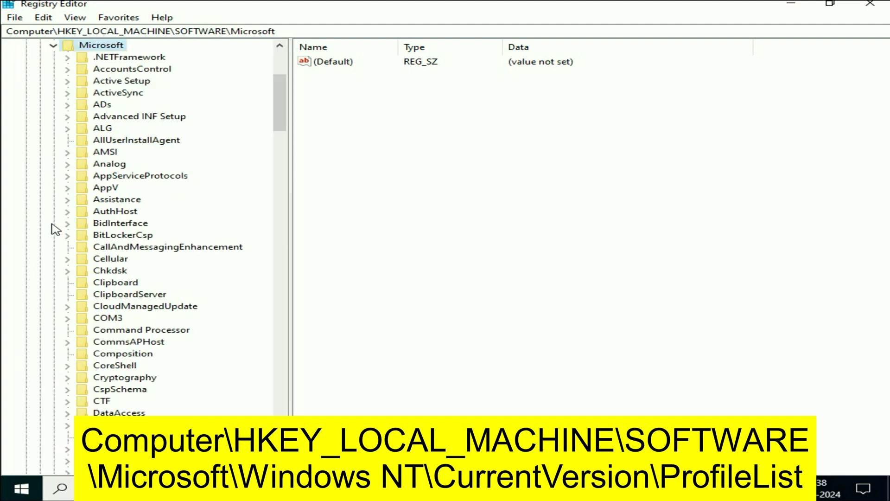
pyautogui.moveTo(277, 128)
pyautogui.mouseDown()
pyautogui.moveTo(272, 314)
pyautogui.moveTo(281, 410)
pyautogui.mouseUp()
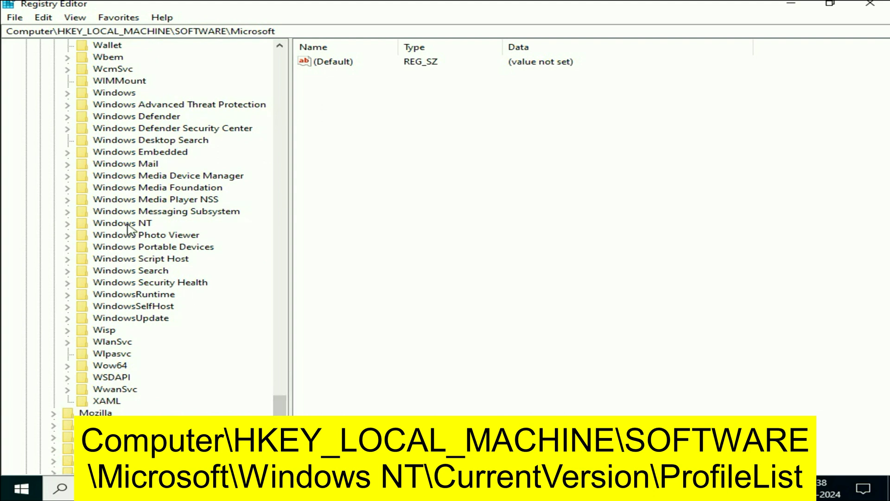
# Expand Windows NT > CurrentVersion and select the ProfileList key
pyautogui.click(129, 224)
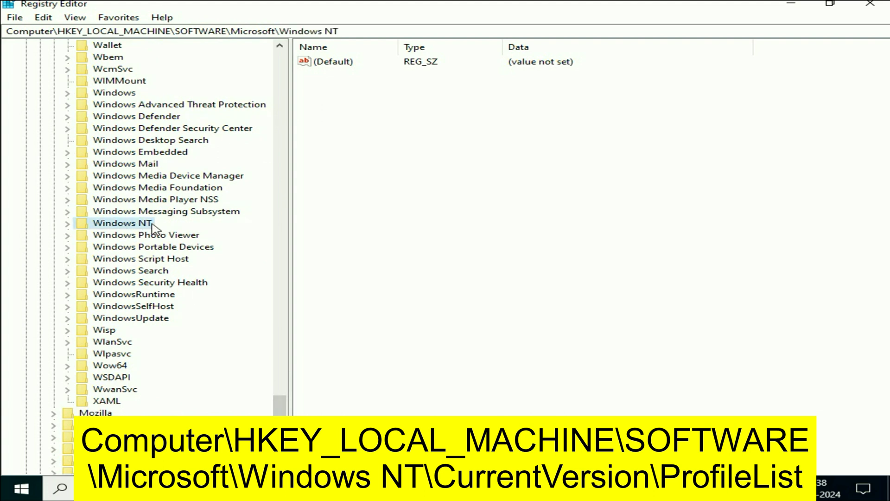
pyautogui.click(67, 224)
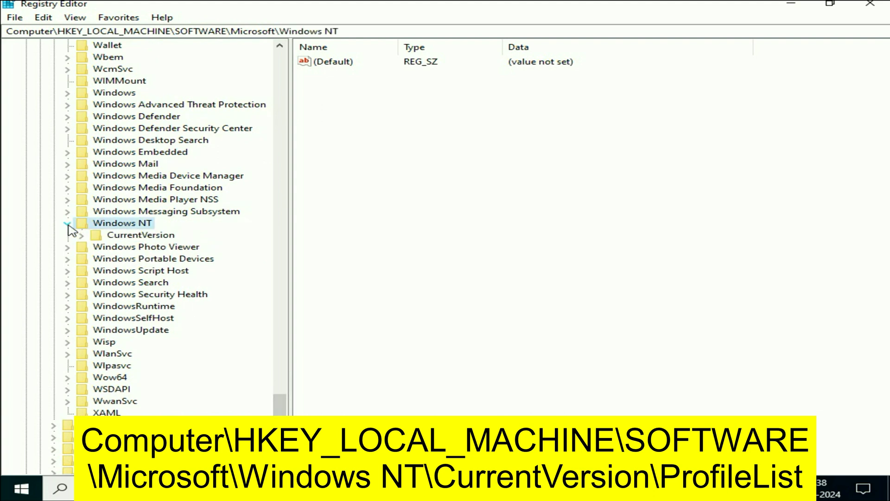
pyautogui.click(135, 236)
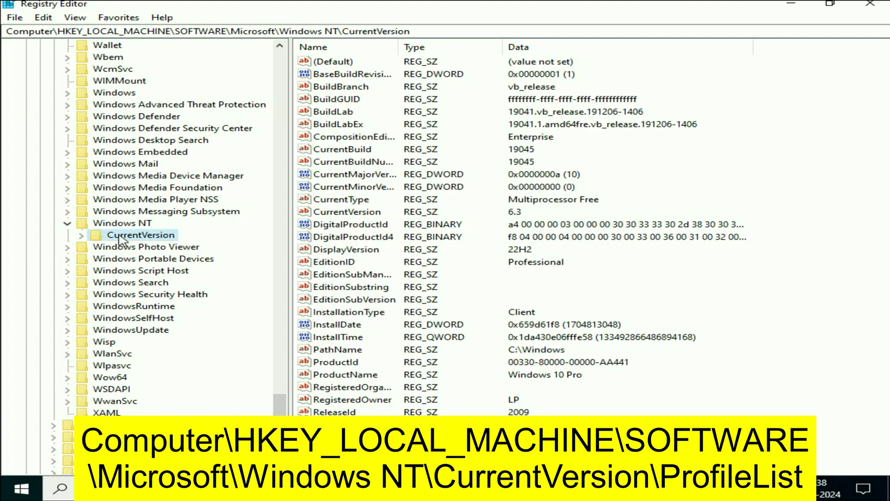
pyautogui.click(82, 237)
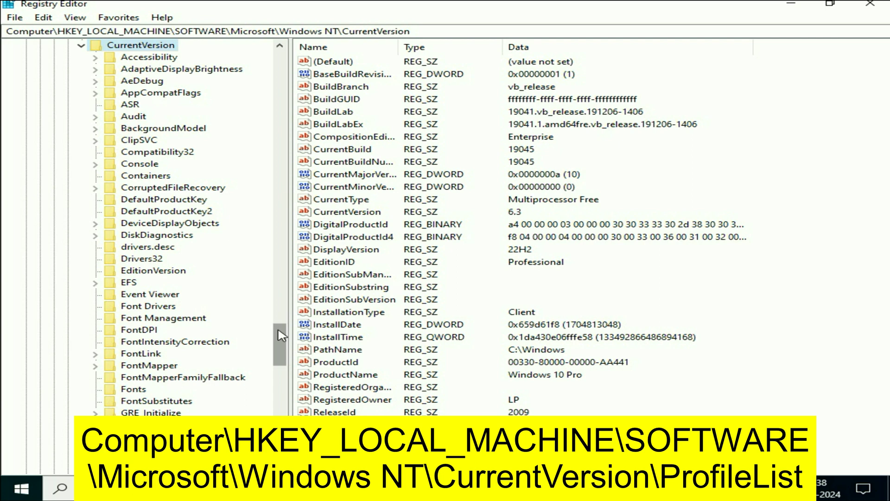
pyautogui.moveTo(278, 332); pyautogui.dragTo(276, 380)
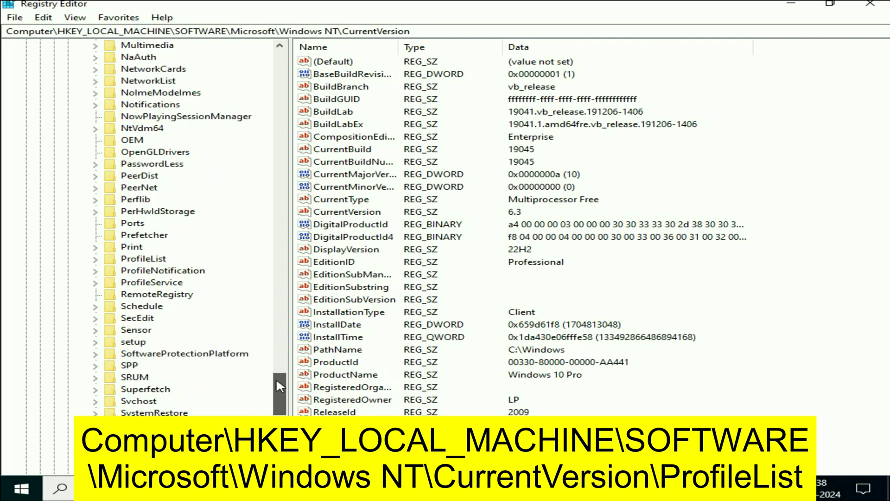
pyautogui.click(166, 249)
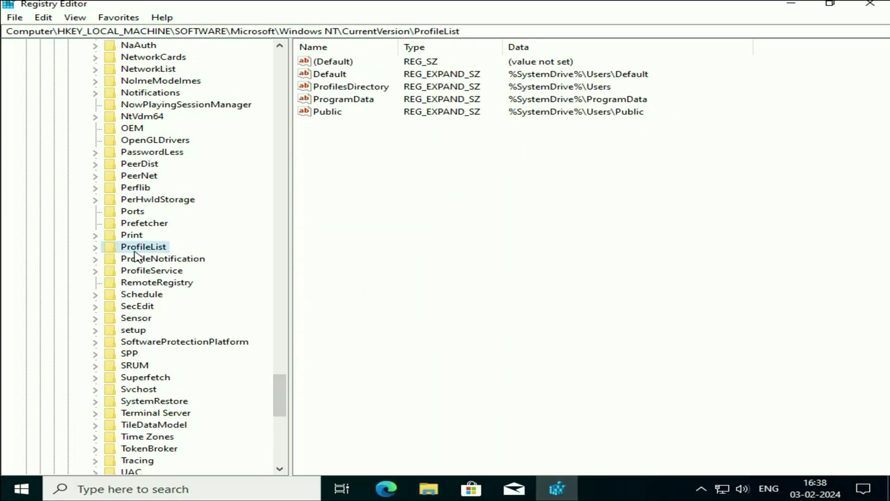
# Expand ProfileList and widen the tree pane to show both -1001 SID keys
pyautogui.click(96, 246)
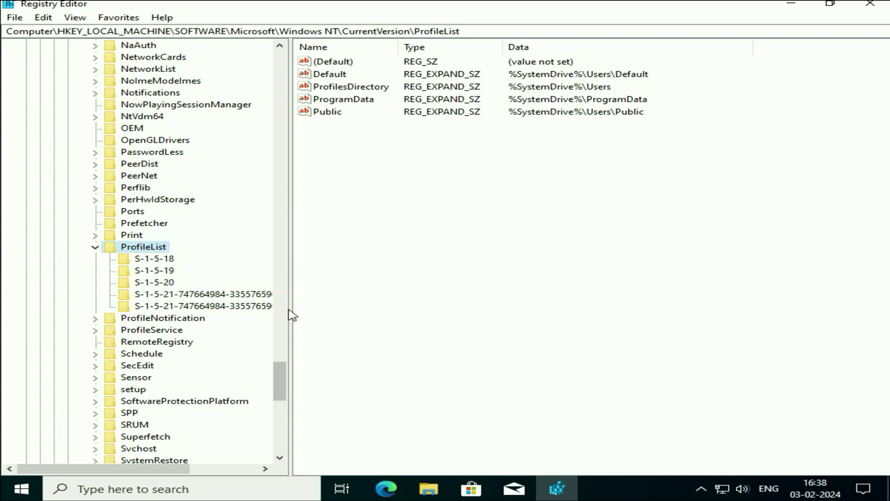
pyautogui.moveTo(290, 311); pyautogui.dragTo(452, 320)
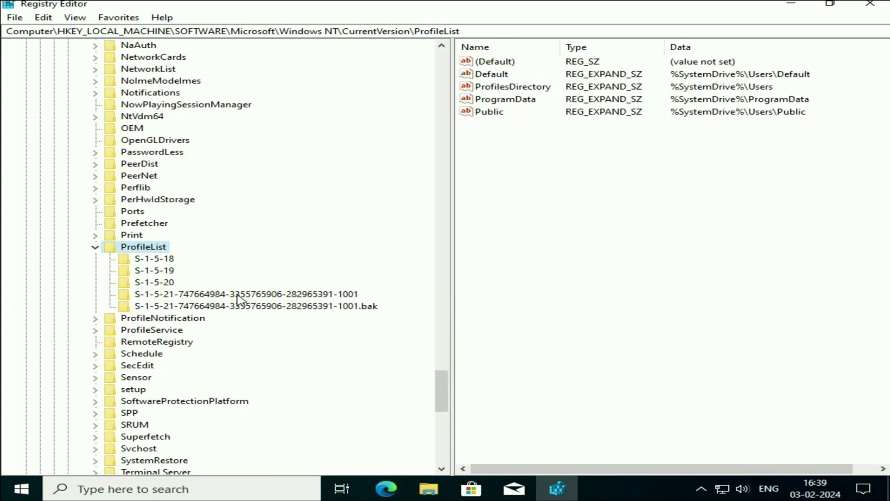
pyautogui.click(237, 295)
pyautogui.click(232, 296)
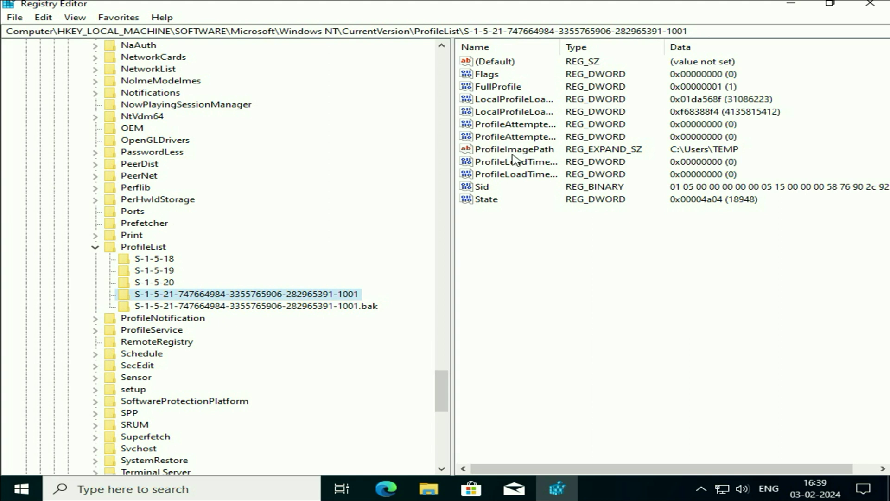
# Compare ProfileImagePath values: the .bak key points to C:\Users\LP, -1001 to C:\Users\TEMP
pyautogui.click(724, 155)
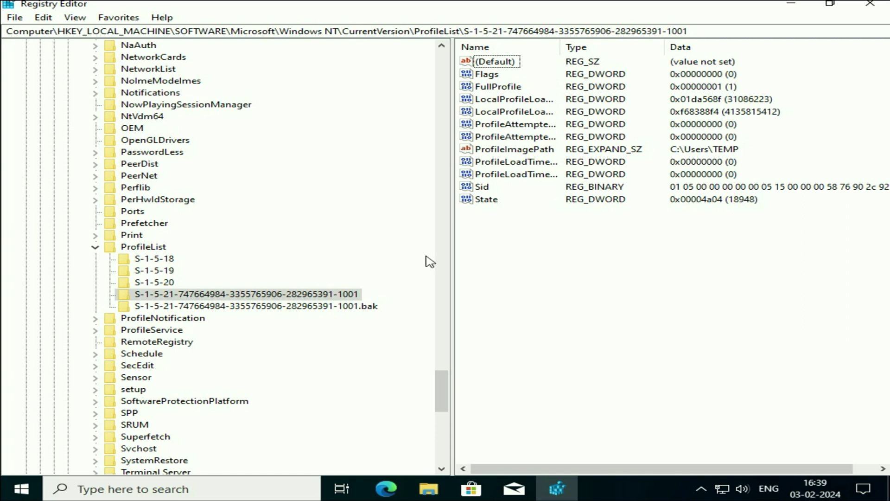
pyautogui.click(221, 309)
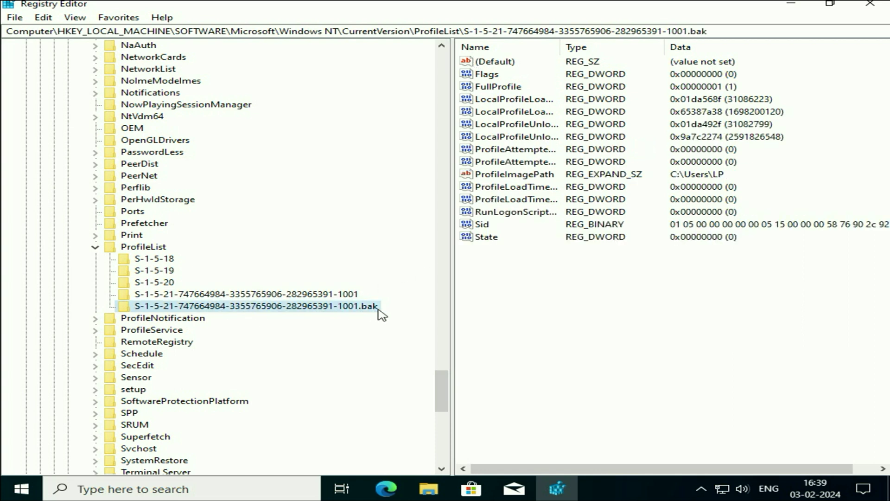
pyautogui.click(713, 182)
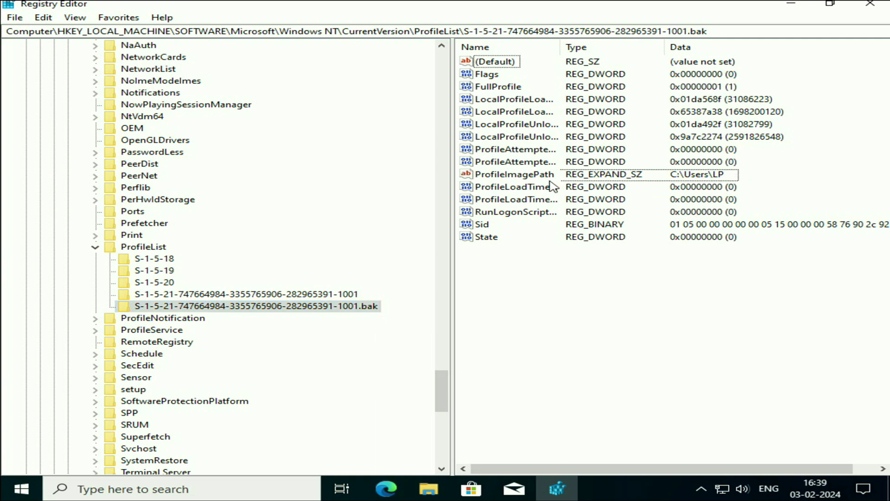
pyautogui.click(490, 177)
pyautogui.click(758, 179)
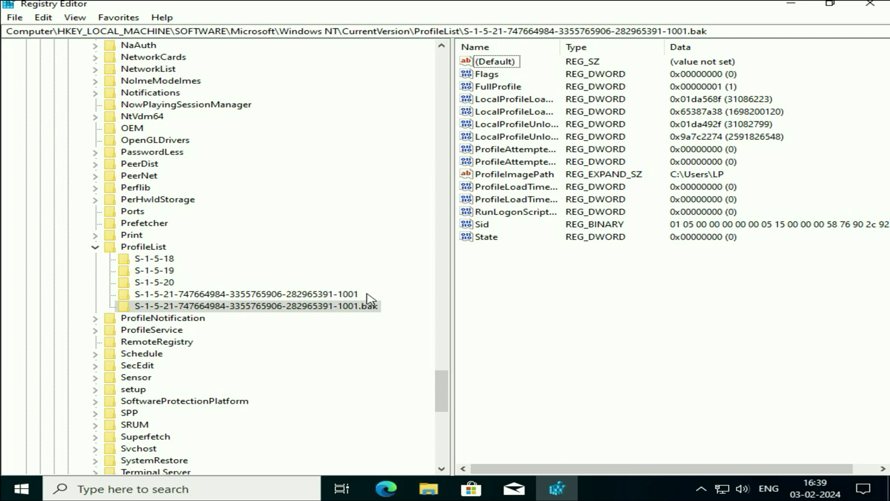
pyautogui.click(345, 298)
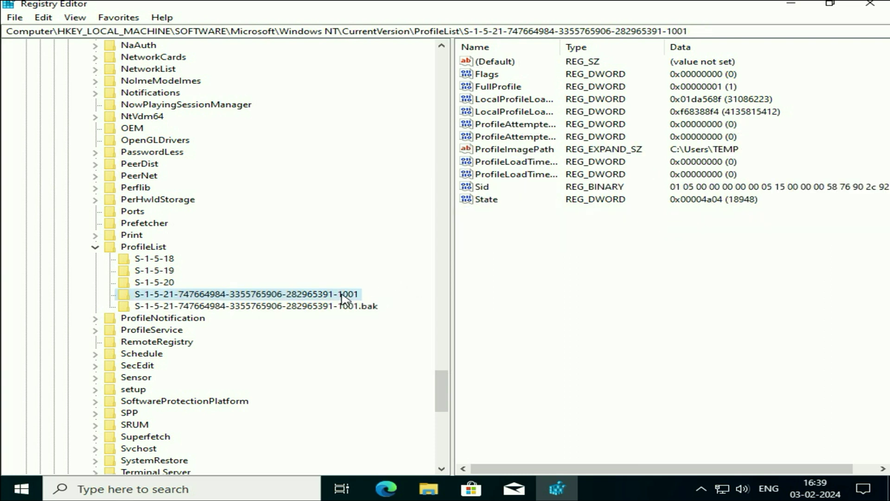
pyautogui.click(719, 146)
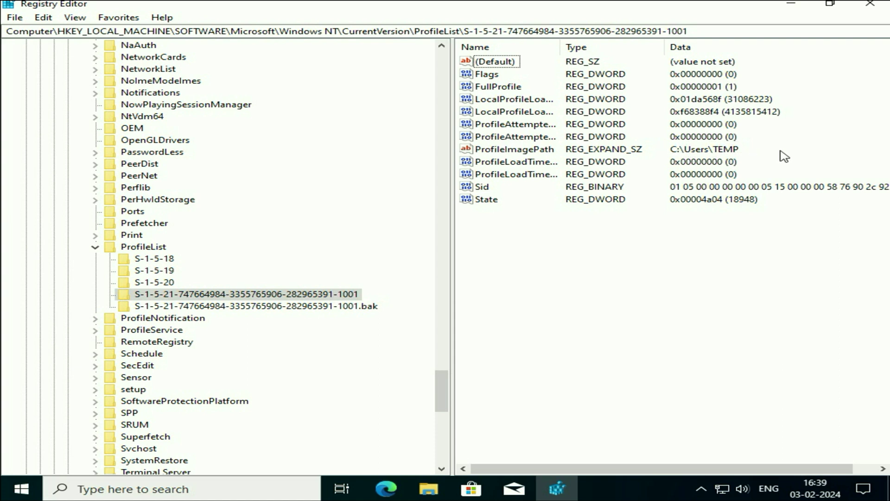
# Delete the TEMP-profile -1001 SID key, then check that the .bak key points to C:\Users\LP
pyautogui.rightClick(306, 298)
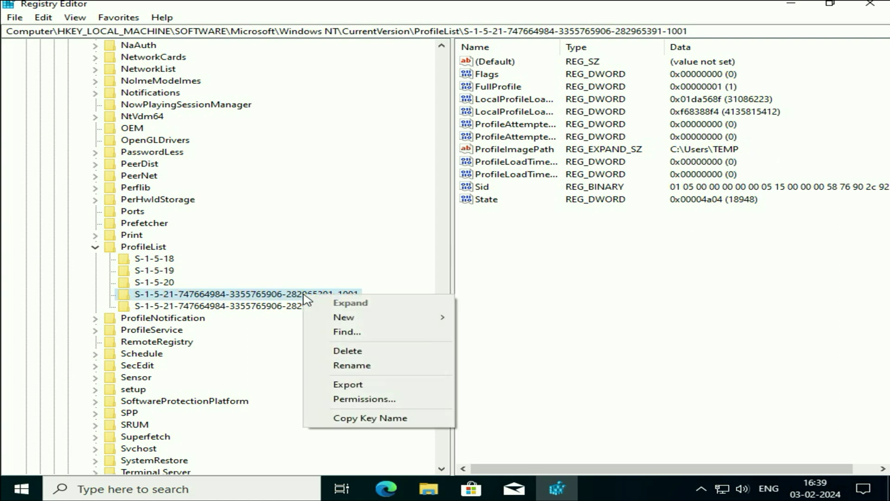
pyautogui.click(363, 352)
pyautogui.click(541, 243)
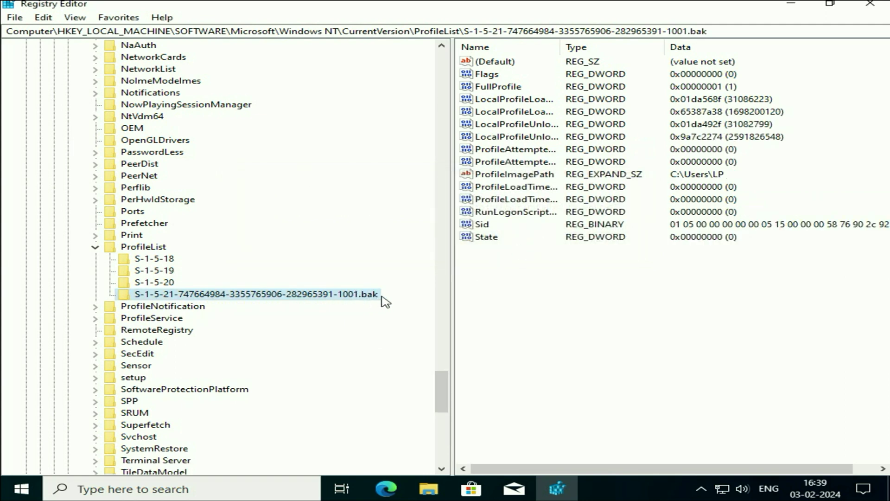
pyautogui.click(673, 177)
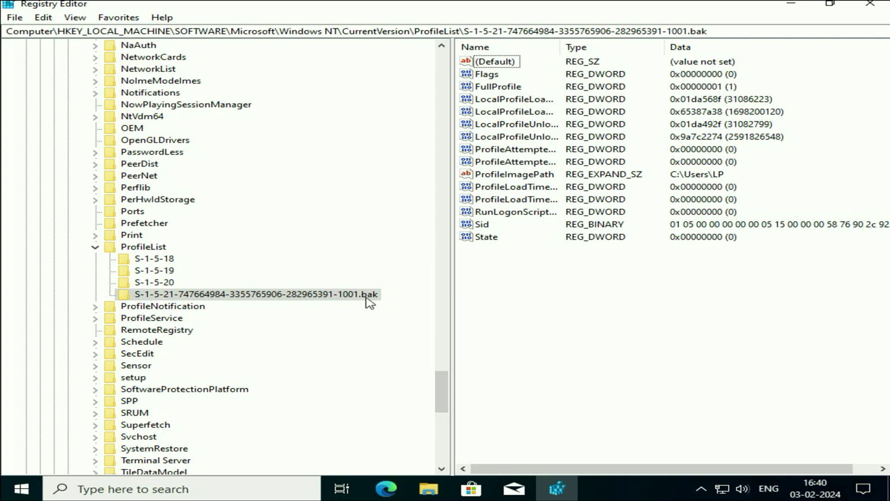
# Strip .bak from the C:\Users\LP SID key's name, then close Registry Editor
pyautogui.rightClick(316, 299)
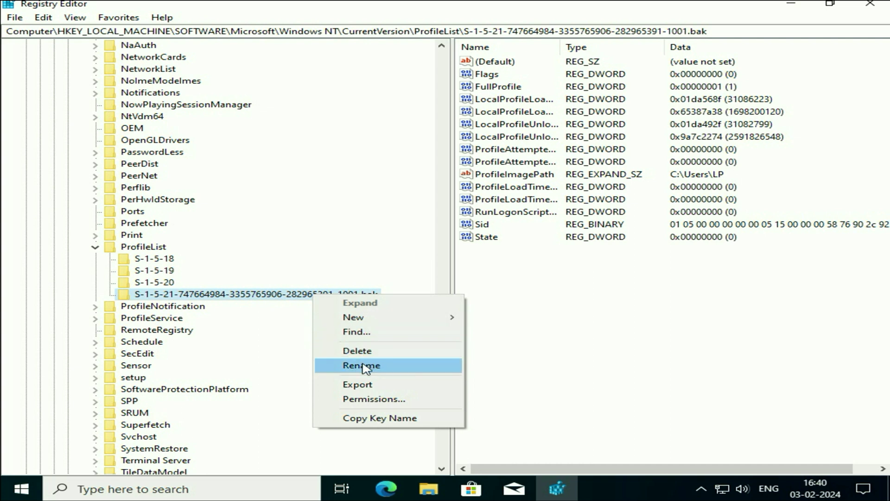
pyautogui.click(366, 367)
pyautogui.click(384, 294)
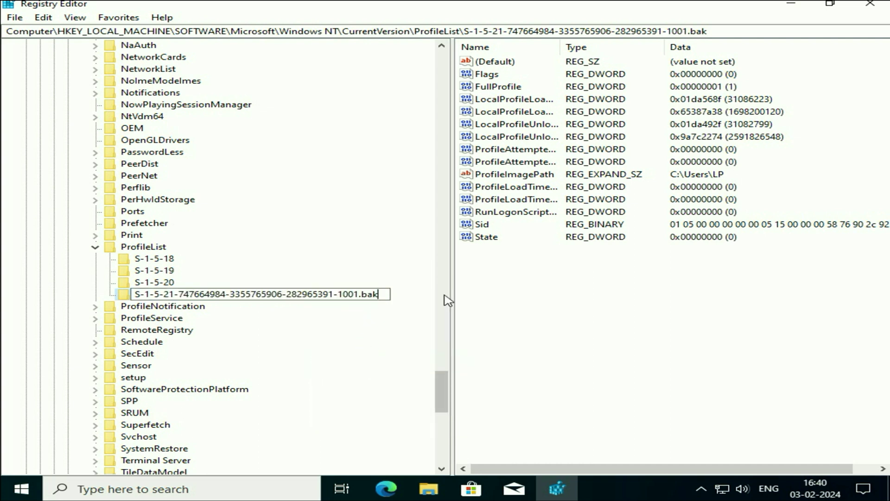
pyautogui.press('BackSpace')
pyautogui.press('Return')
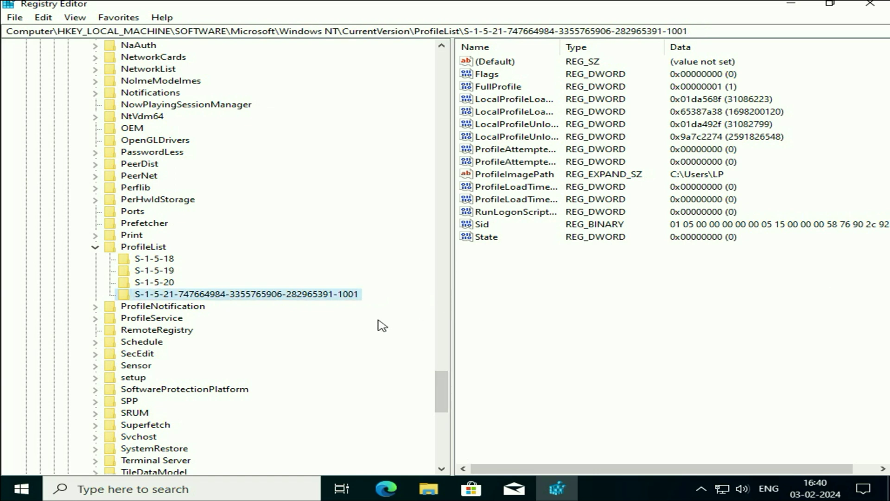
pyautogui.click(870, 4)
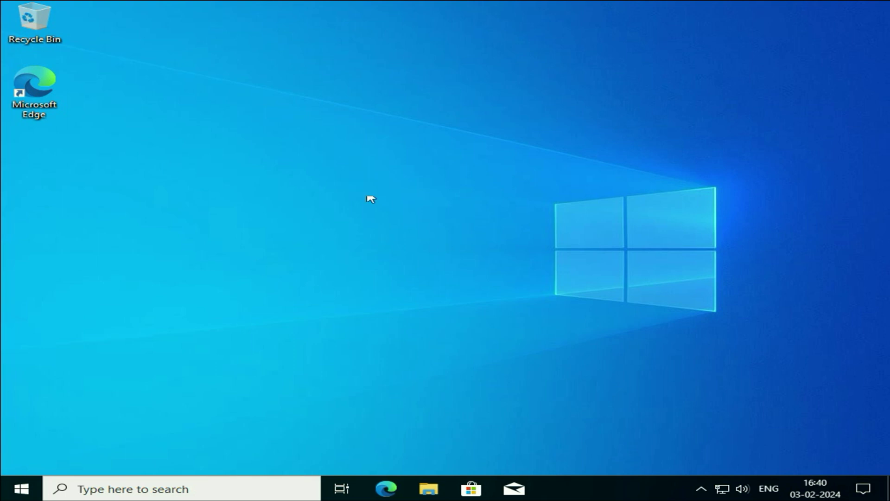
# Restart Windows from the Start menu's Power options
pyautogui.click(20, 493)
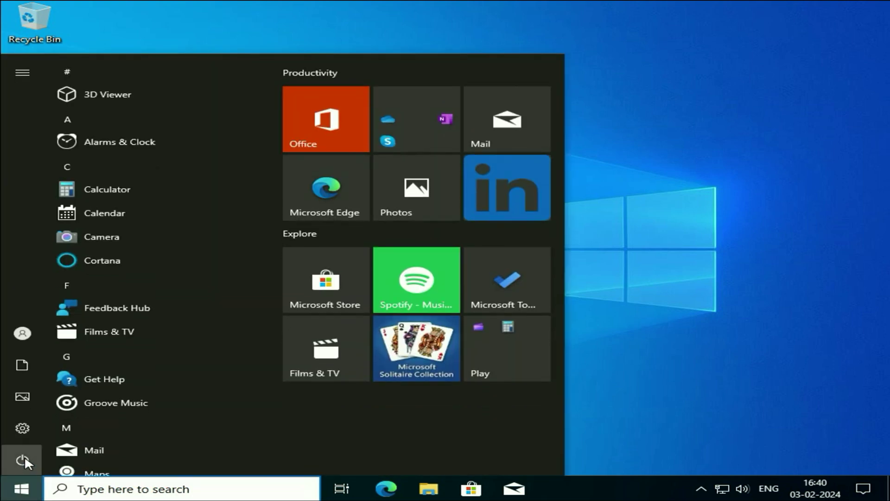
pyautogui.click(25, 456)
pyautogui.click(47, 425)
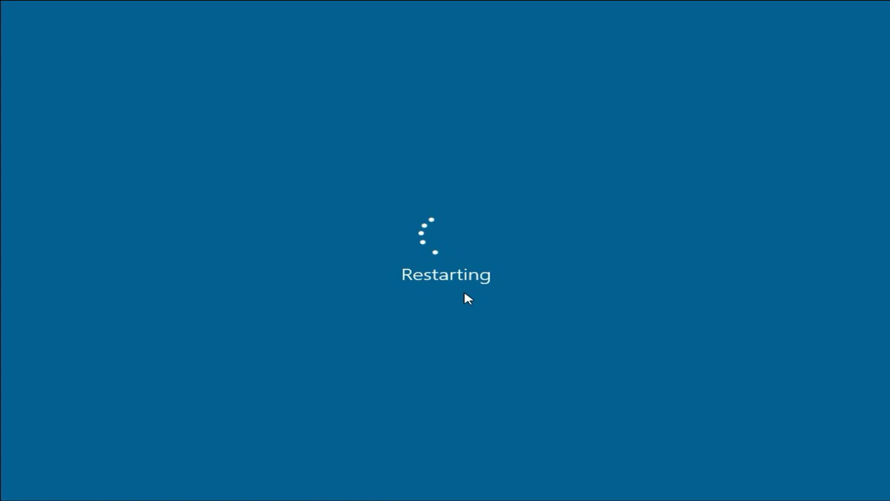